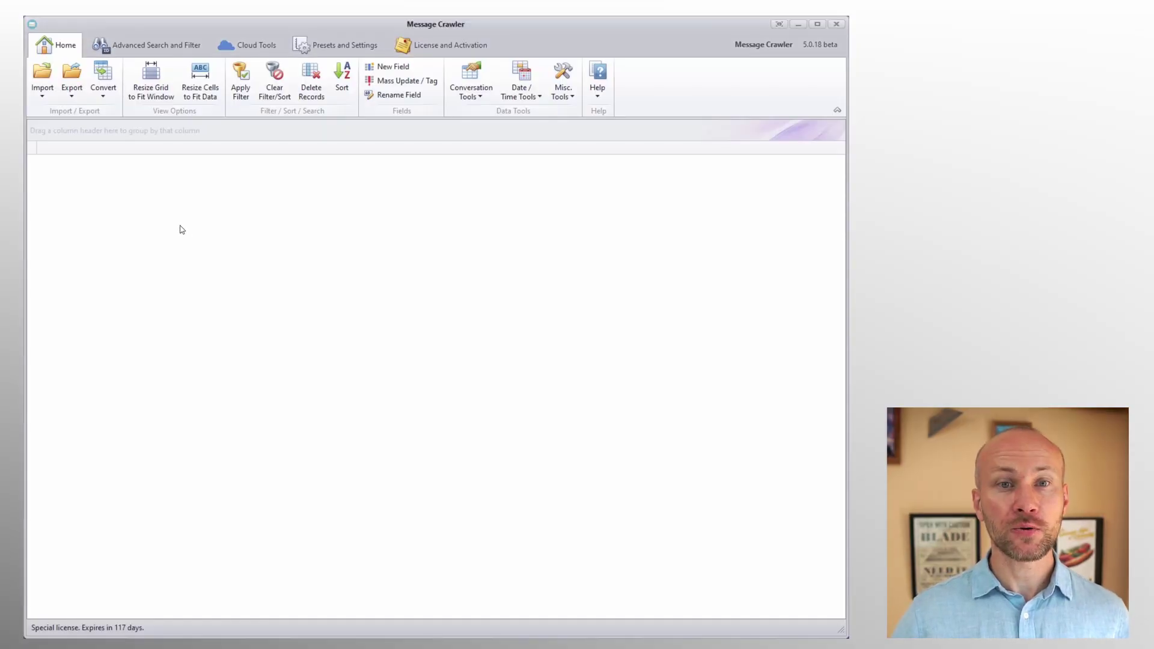
Import the DAT file TextMessages.dat from the Sample 50 - Public folder
{"action": "left_click", "coordinate": [42, 89]}
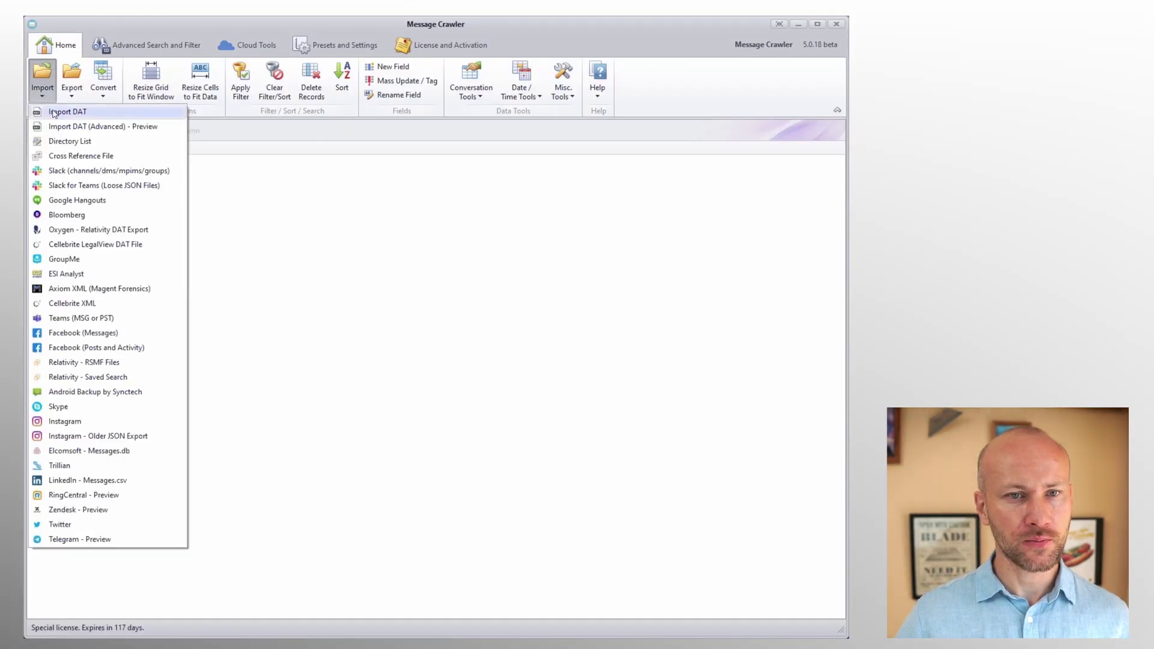
{"action": "left_click", "coordinate": [54, 113]}
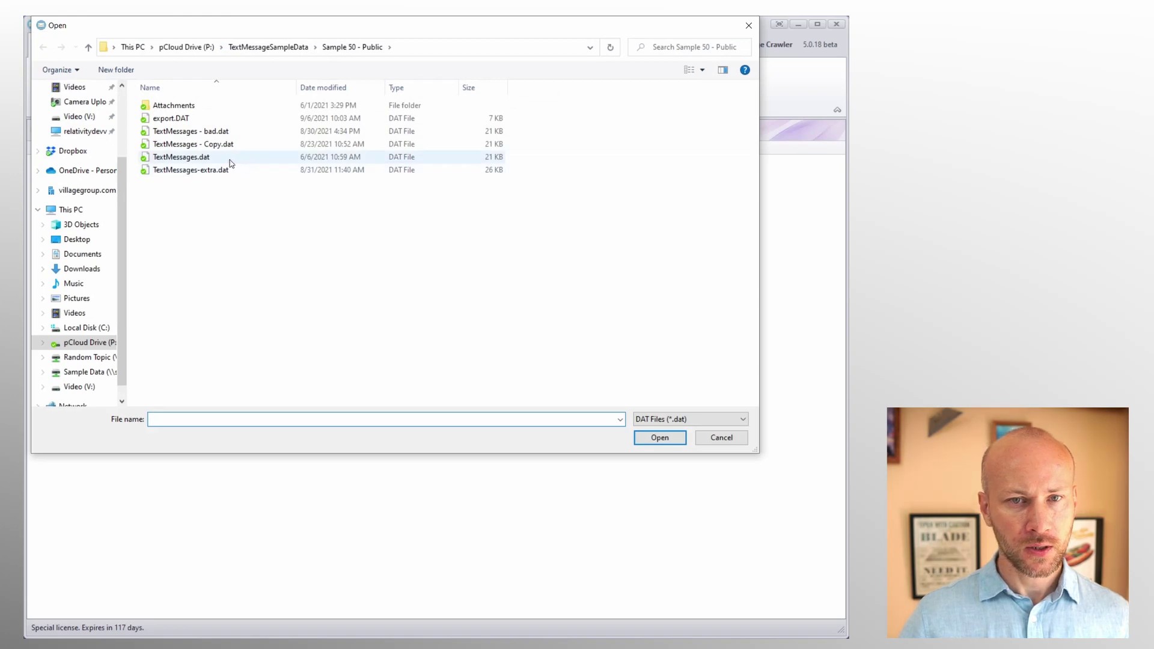
{"action": "double_click", "coordinate": [230, 161]}
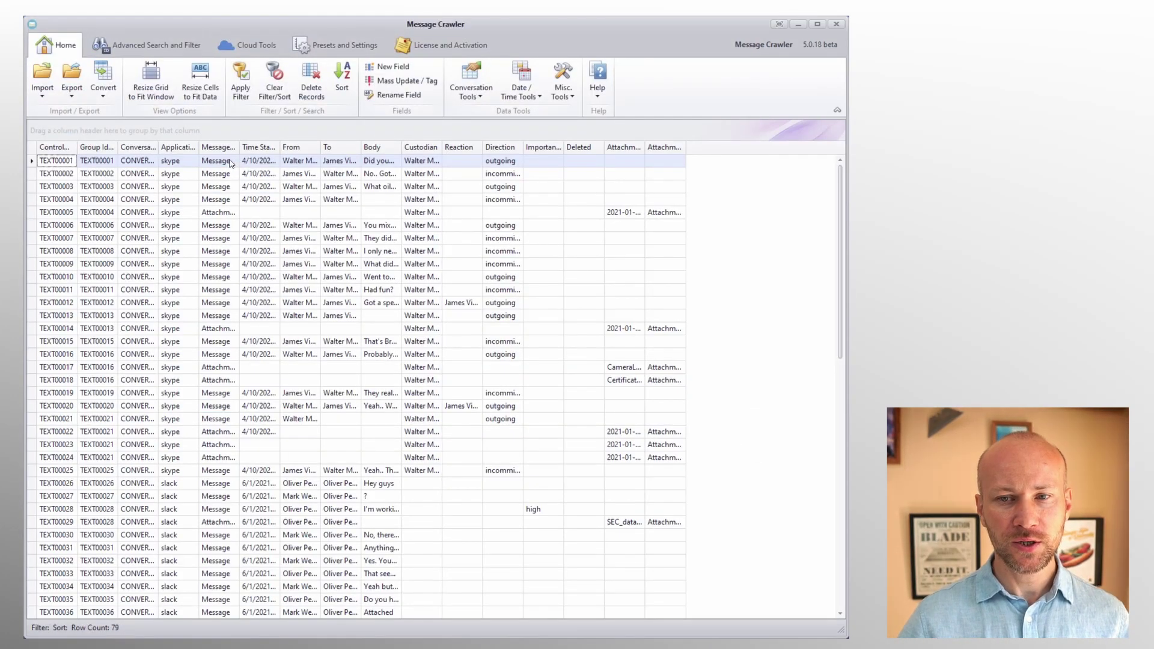
Widen the Attachment Path and Conversation columns so their full values are readable, and look through the imported messages
{"action": "left_click_drag", "start_coordinate": [685, 153], "coordinate": [820, 163]}
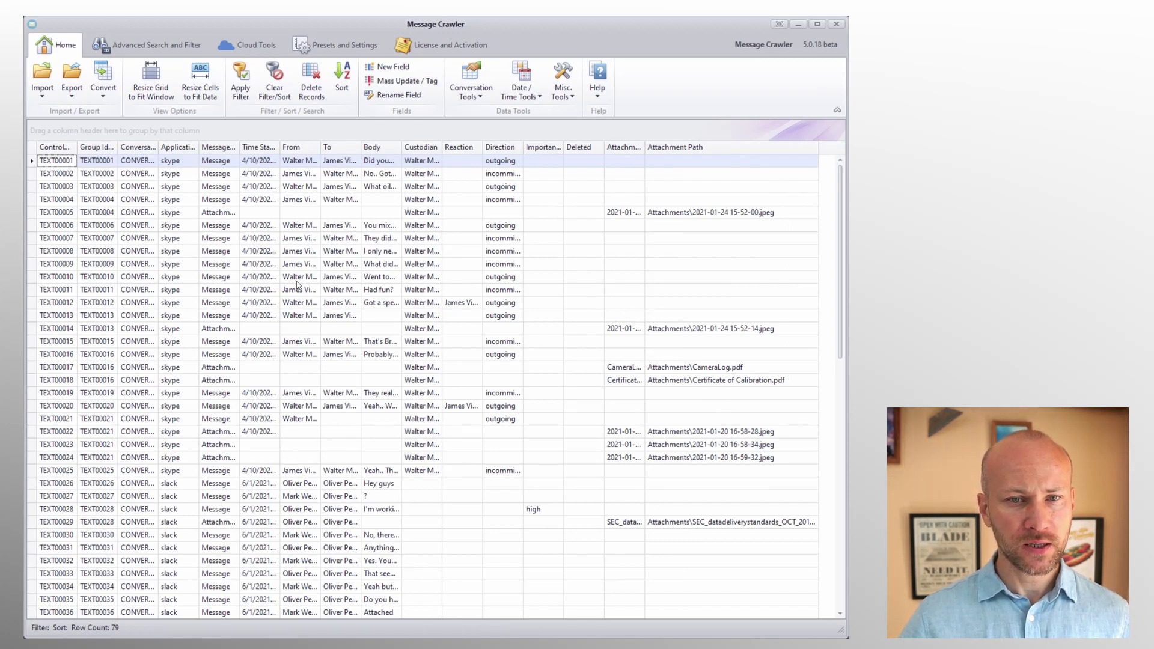
{"action": "left_click_drag", "start_coordinate": [159, 150], "coordinate": [197, 151]}
{"action": "scroll", "coordinate": [180, 418], "scroll_direction": "down", "scroll_amount": 6}
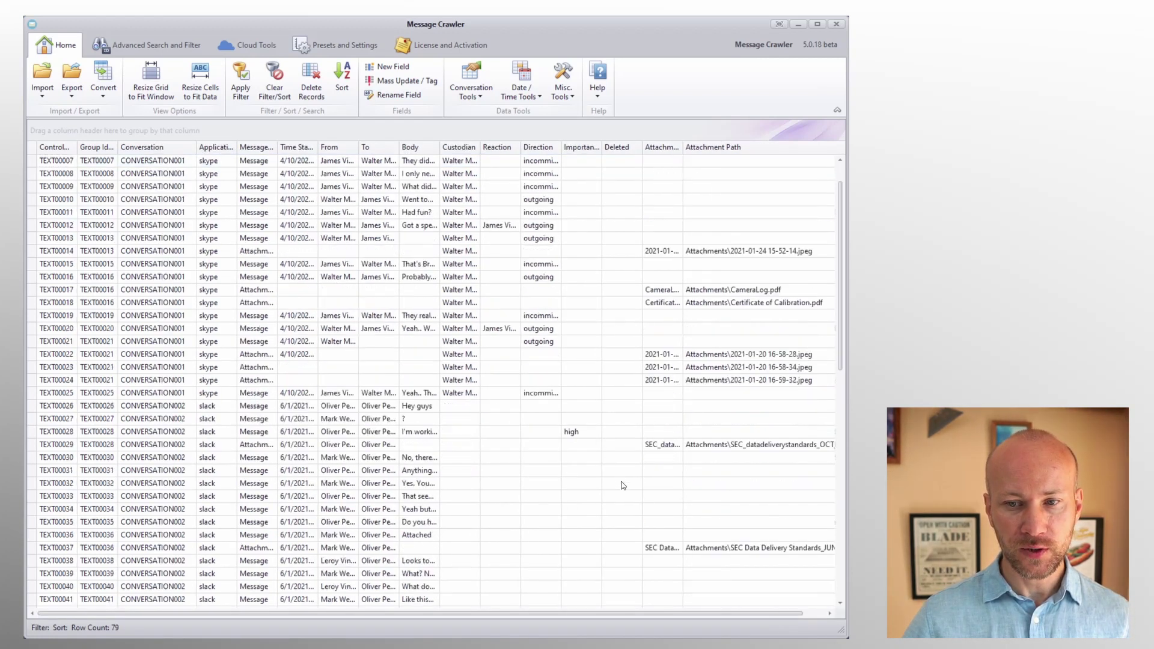
{"action": "scroll", "coordinate": [186, 330], "scroll_direction": "up", "scroll_amount": 6}
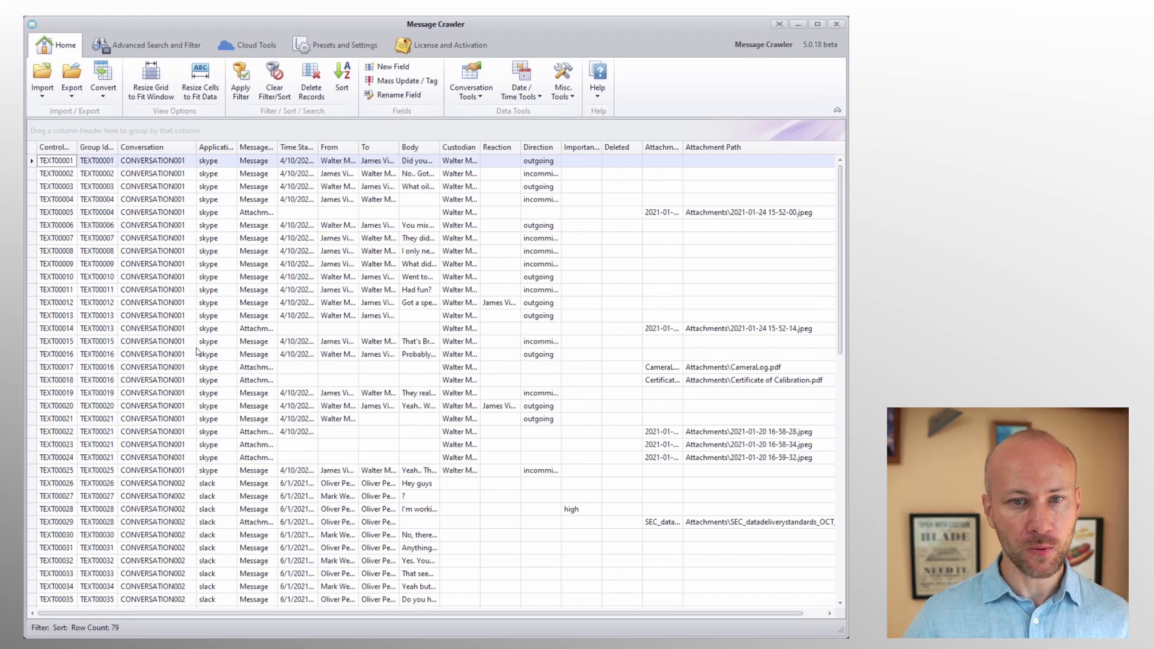
Filter the Conversation column to show only CONVERSATION001
{"action": "left_click", "coordinate": [191, 146]}
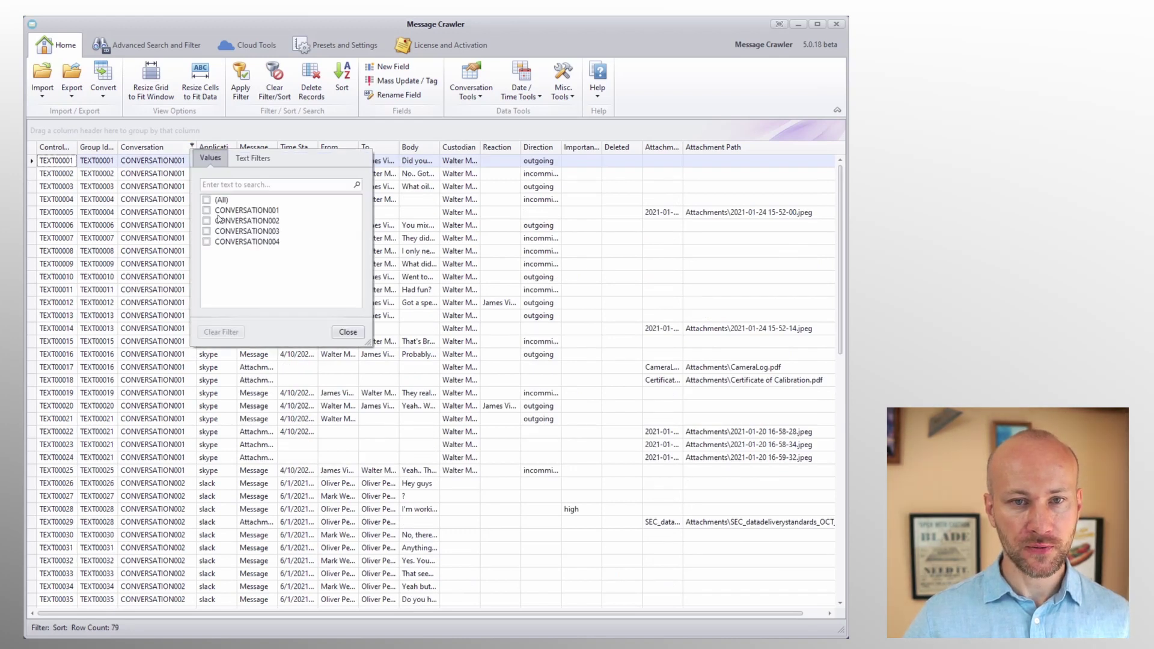
{"action": "left_click", "coordinate": [206, 212]}
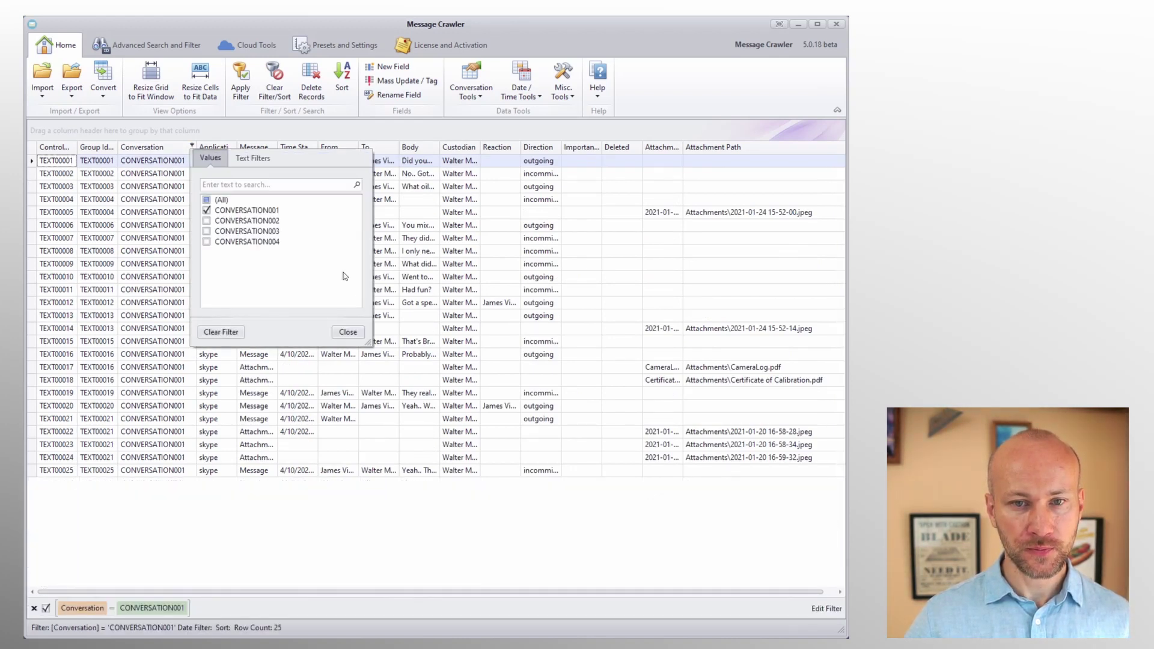
{"action": "left_click", "coordinate": [347, 332]}
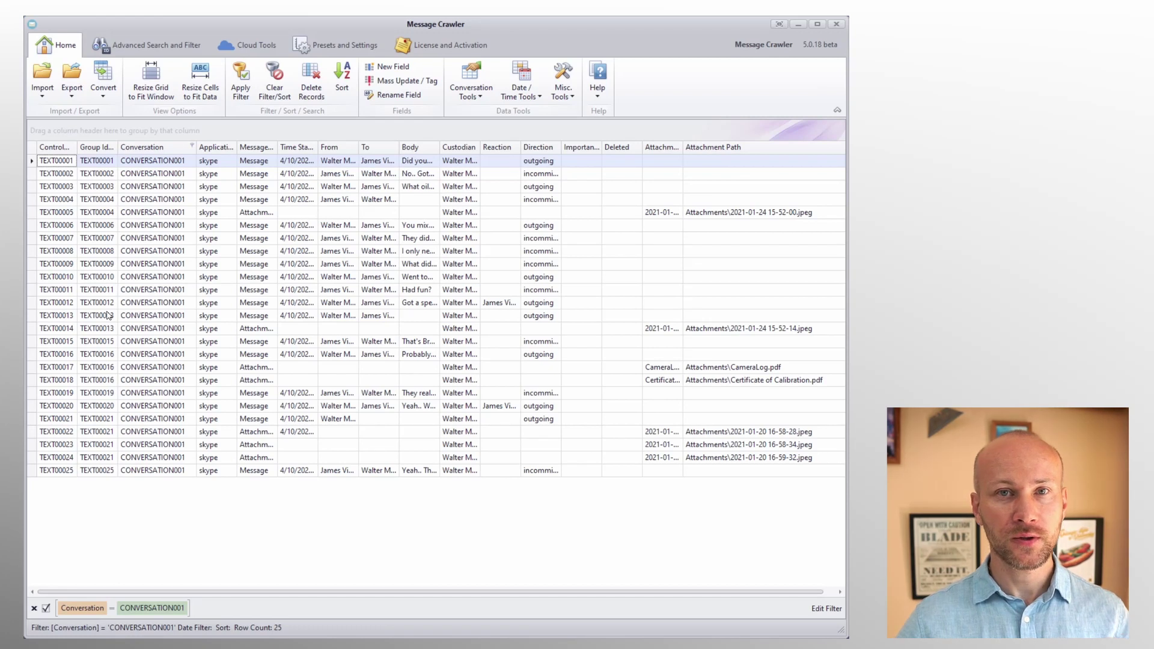
Start the native attachment export with Attachment Path as the source path field, keeping the Sample 50 - Public folder as the path prefix
{"action": "left_click", "coordinate": [72, 85]}
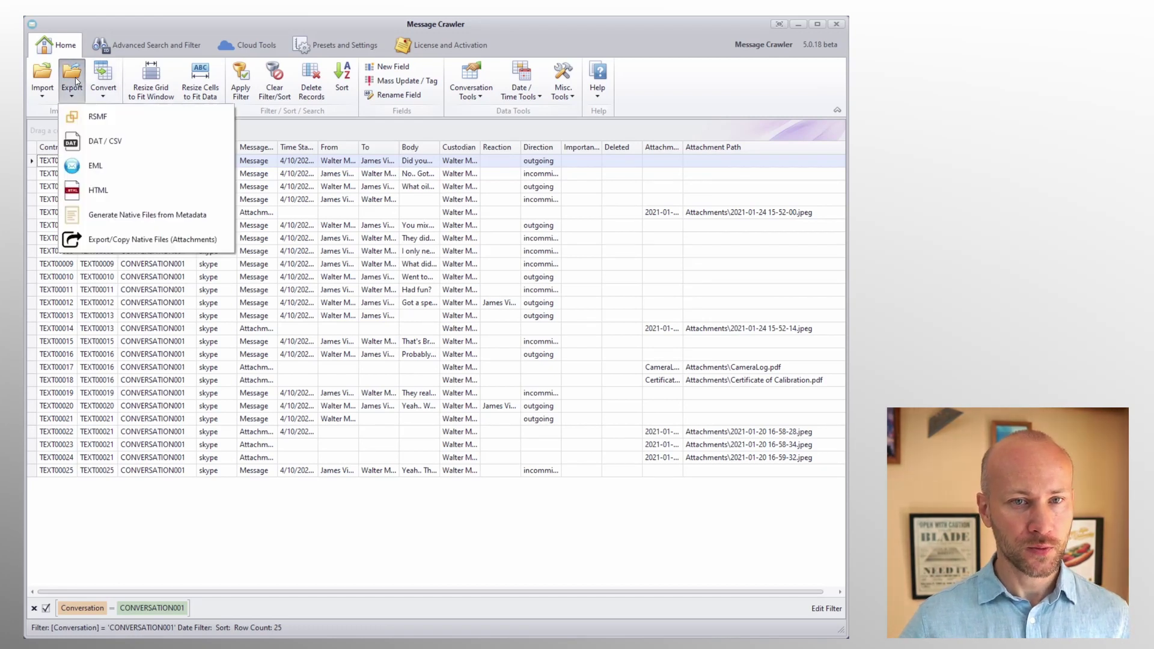
{"action": "left_click", "coordinate": [164, 240]}
{"action": "left_click_drag", "start_coordinate": [573, 338], "coordinate": [314, 191]}
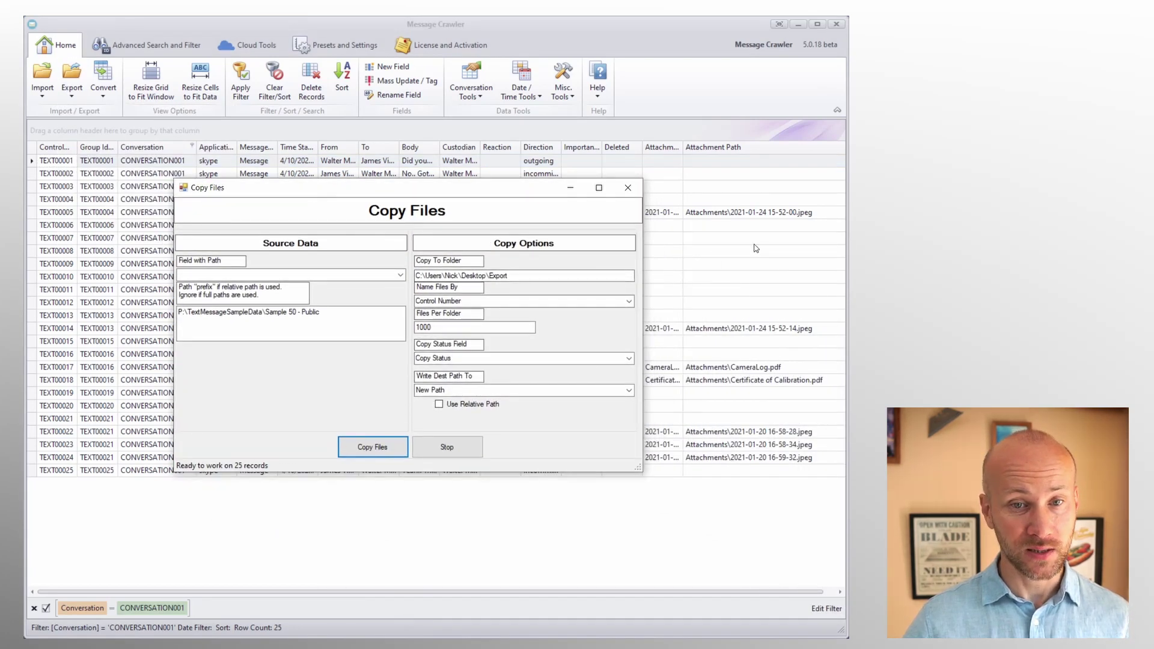
{"action": "left_click", "coordinate": [399, 276]}
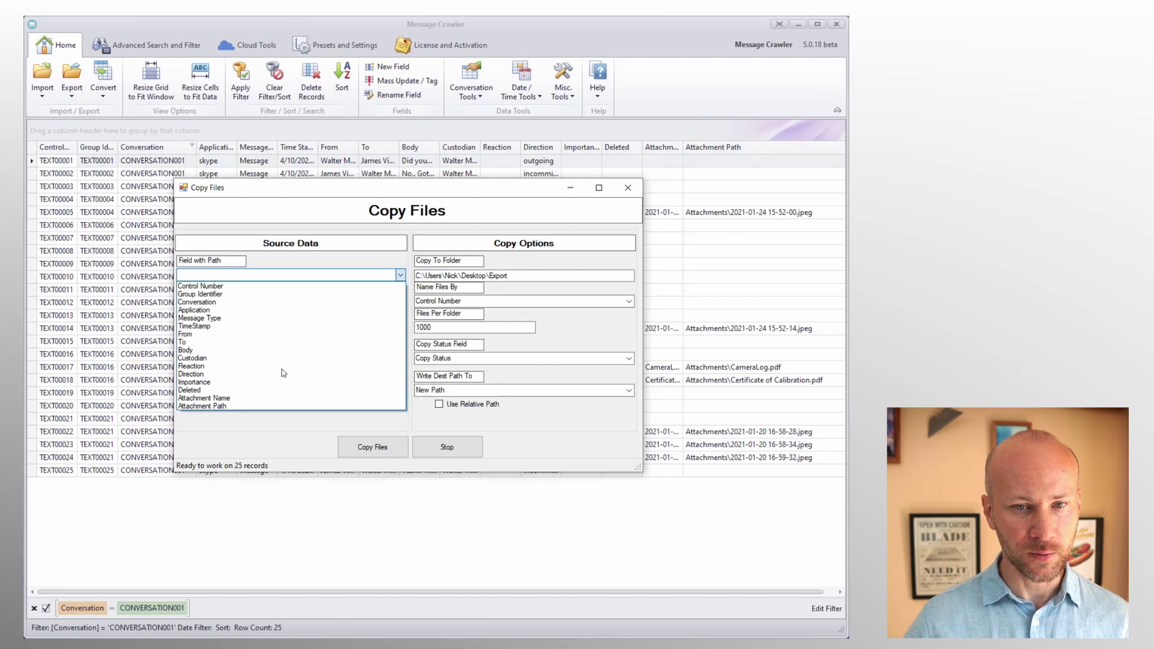
{"action": "left_click", "coordinate": [252, 406]}
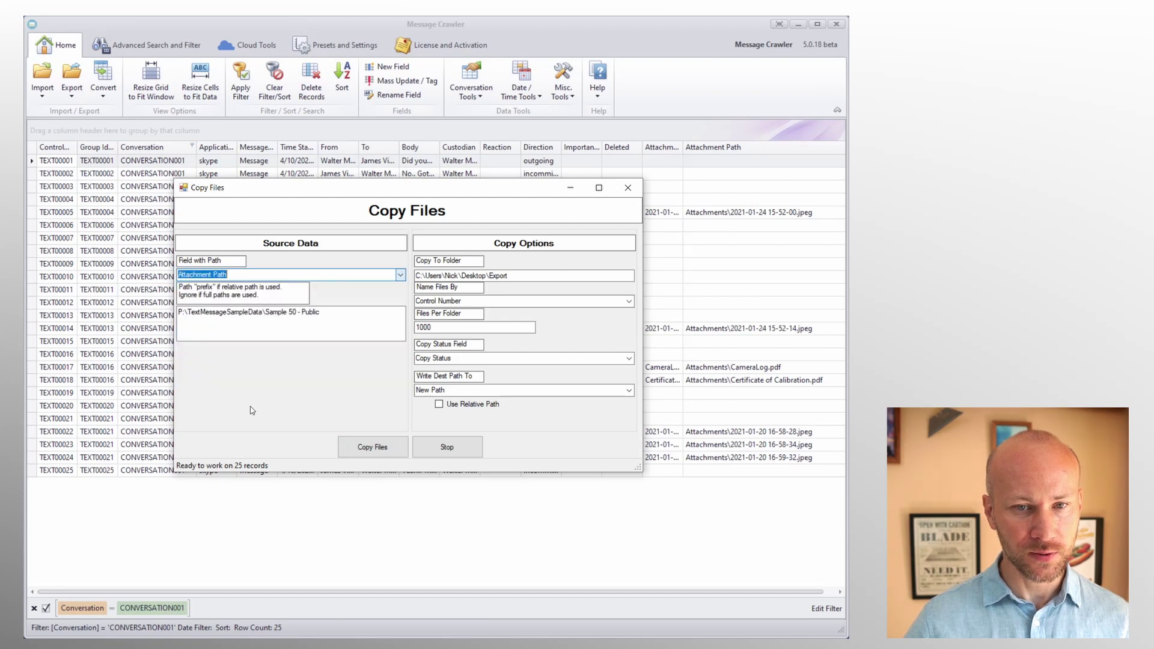
{"action": "left_click", "coordinate": [293, 336]}
{"action": "left_click", "coordinate": [335, 319]}
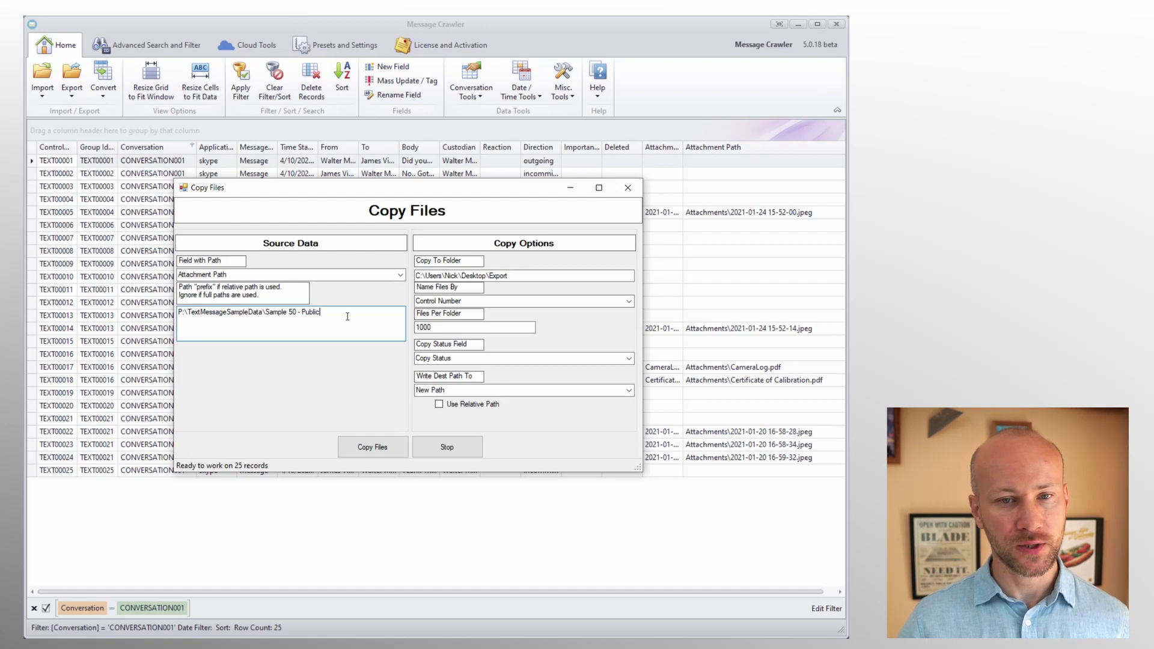
{"action": "left_click_drag", "start_coordinate": [335, 314], "coordinate": [177, 316]}
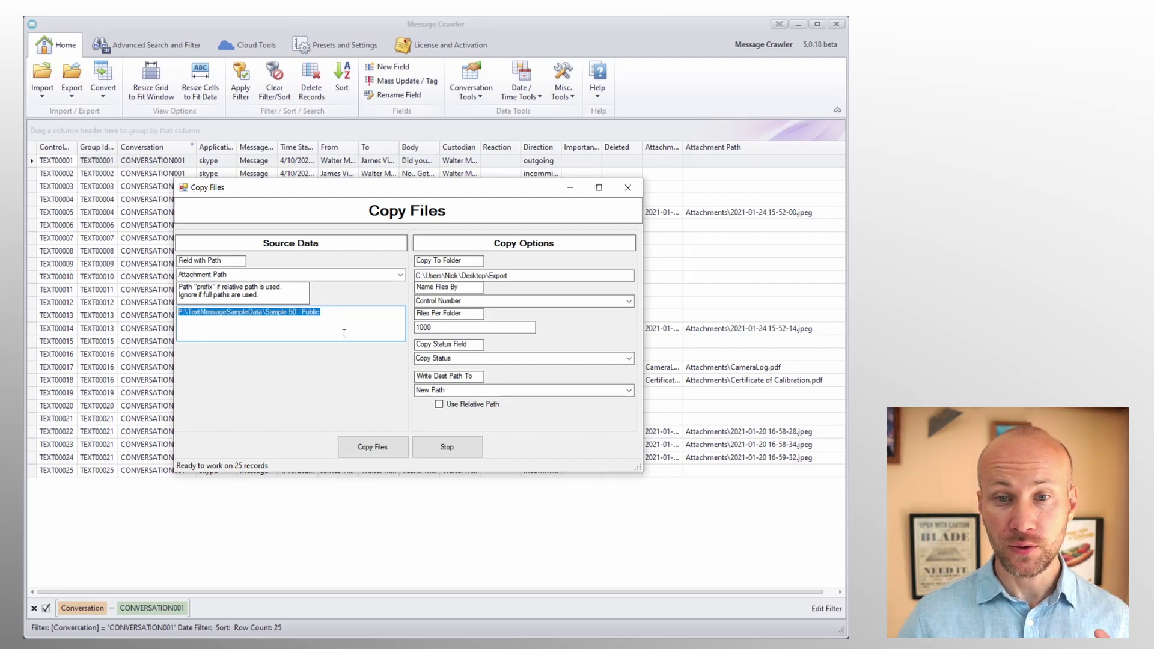
Copy the attachments to the Desktop Export folder, named by Control Number, with relative destination paths written to New Path
{"action": "left_click", "coordinate": [522, 275]}
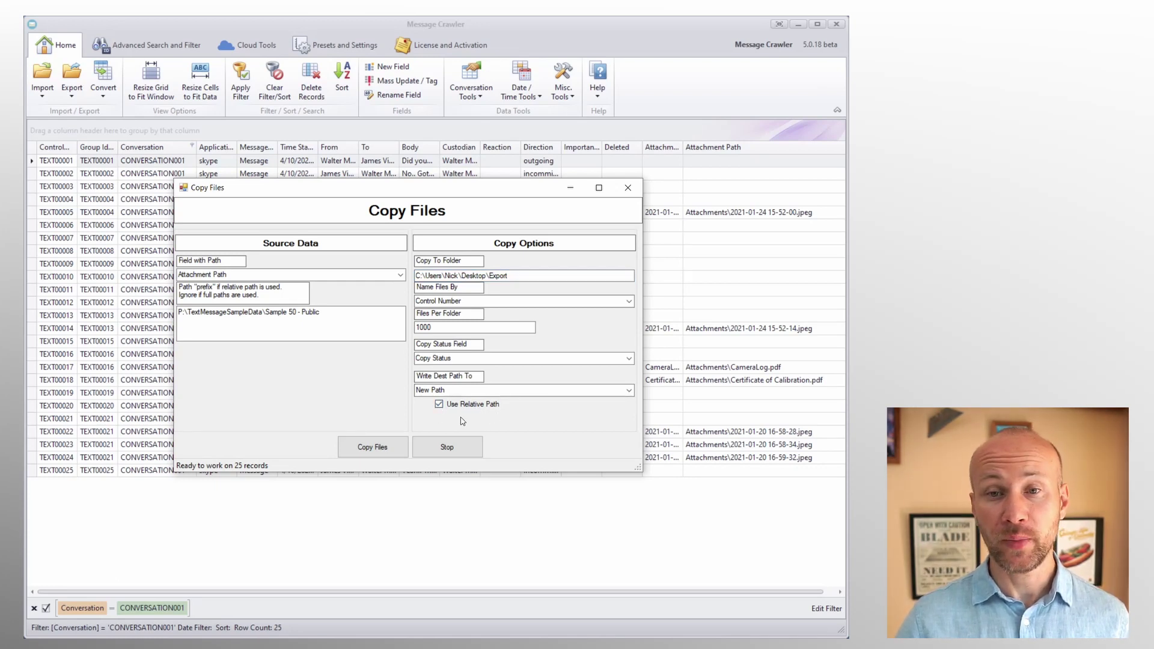
{"action": "left_click", "coordinate": [383, 452]}
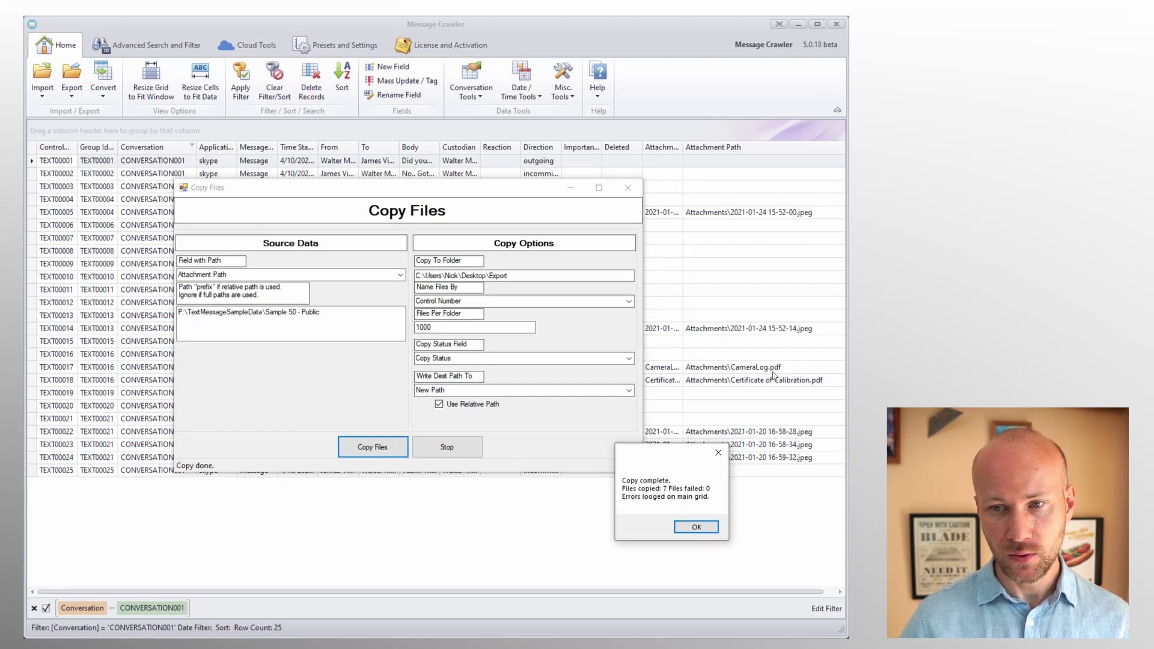
{"action": "left_click", "coordinate": [696, 527]}
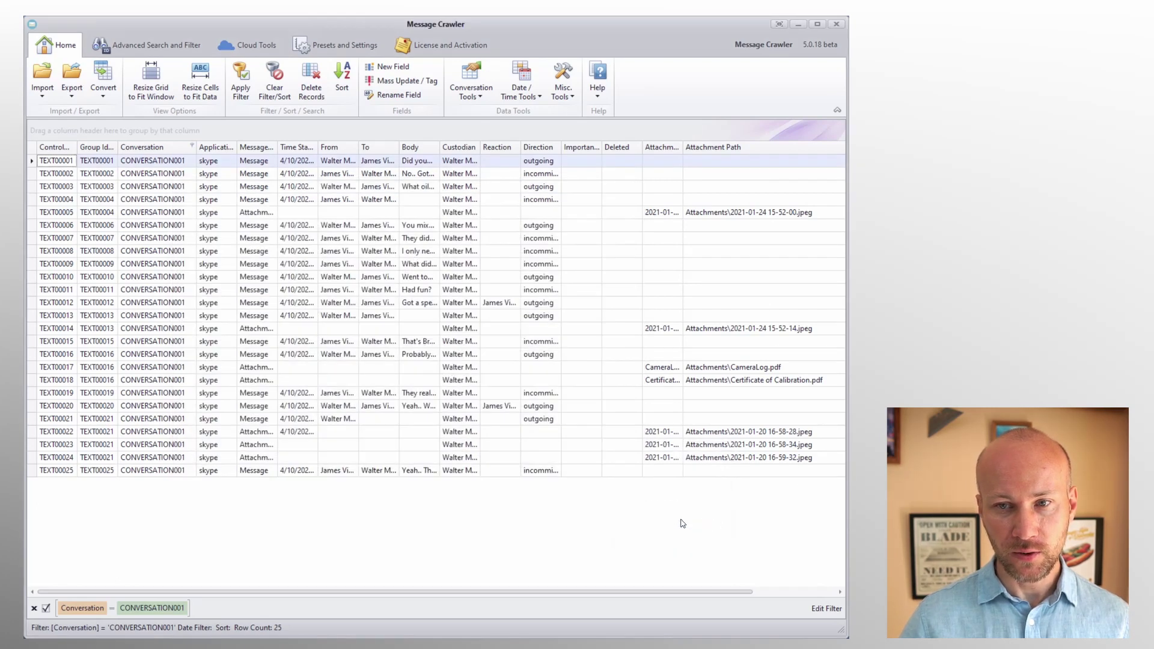
Move the New Path column in front of Attachment Path and widen it to show the full file paths
{"action": "left_click_drag", "start_coordinate": [474, 593], "coordinate": [562, 594]}
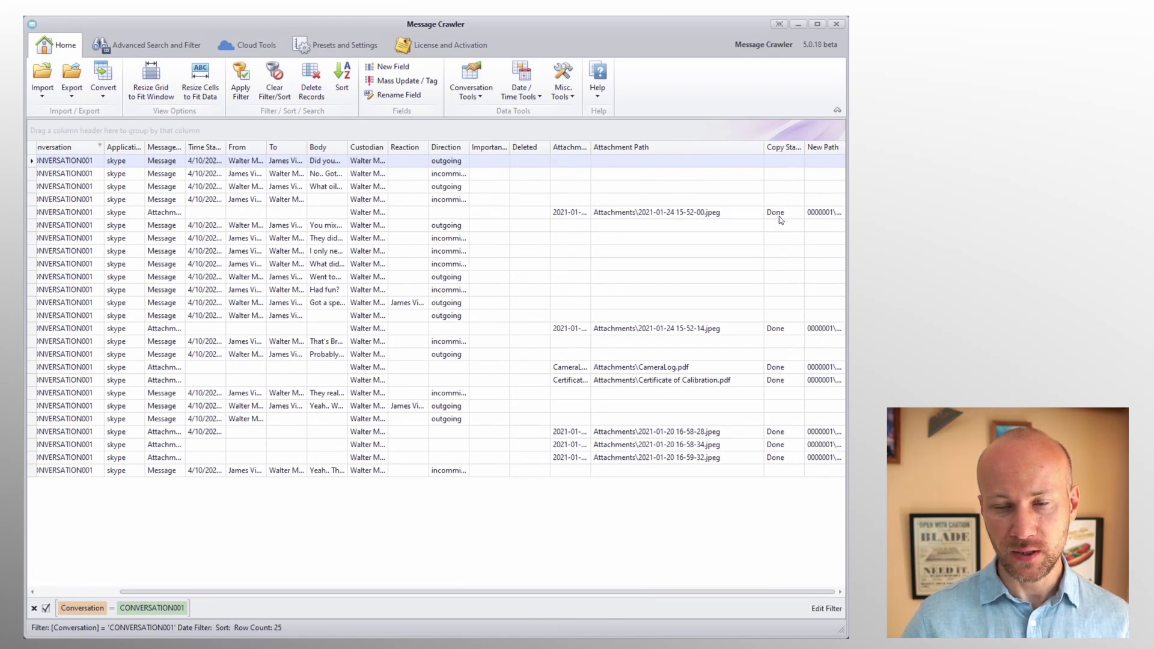
{"action": "left_click", "coordinate": [800, 147]}
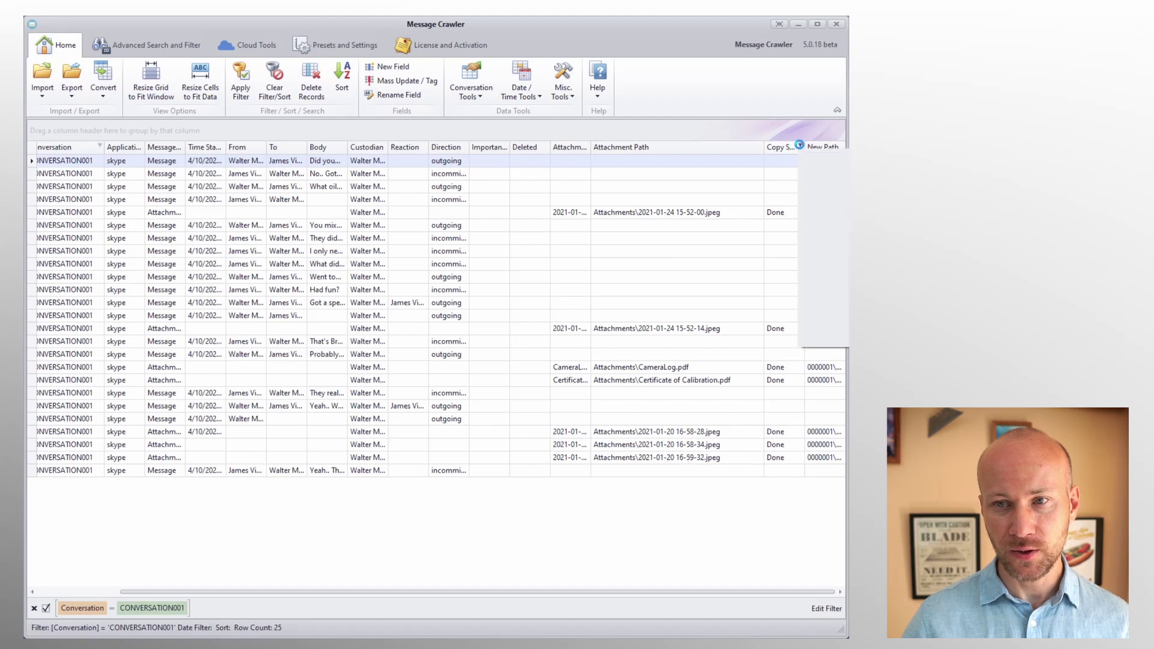
{"action": "left_click", "coordinate": [800, 148]}
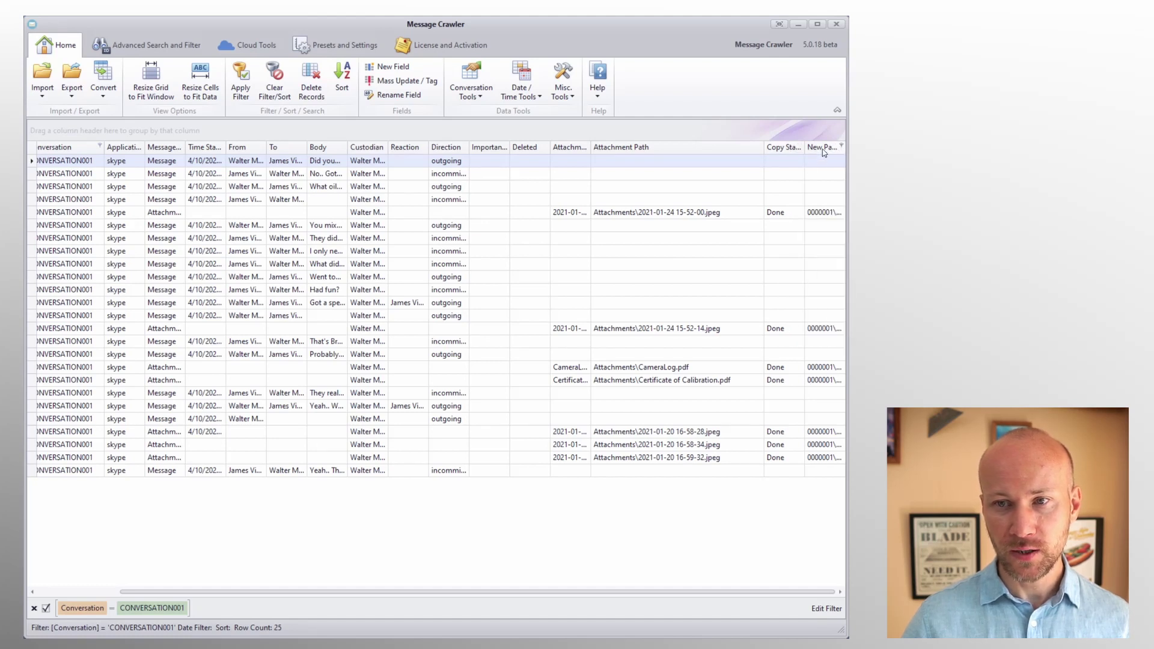
{"action": "left_click_drag", "start_coordinate": [622, 153], "coordinate": [797, 150]}
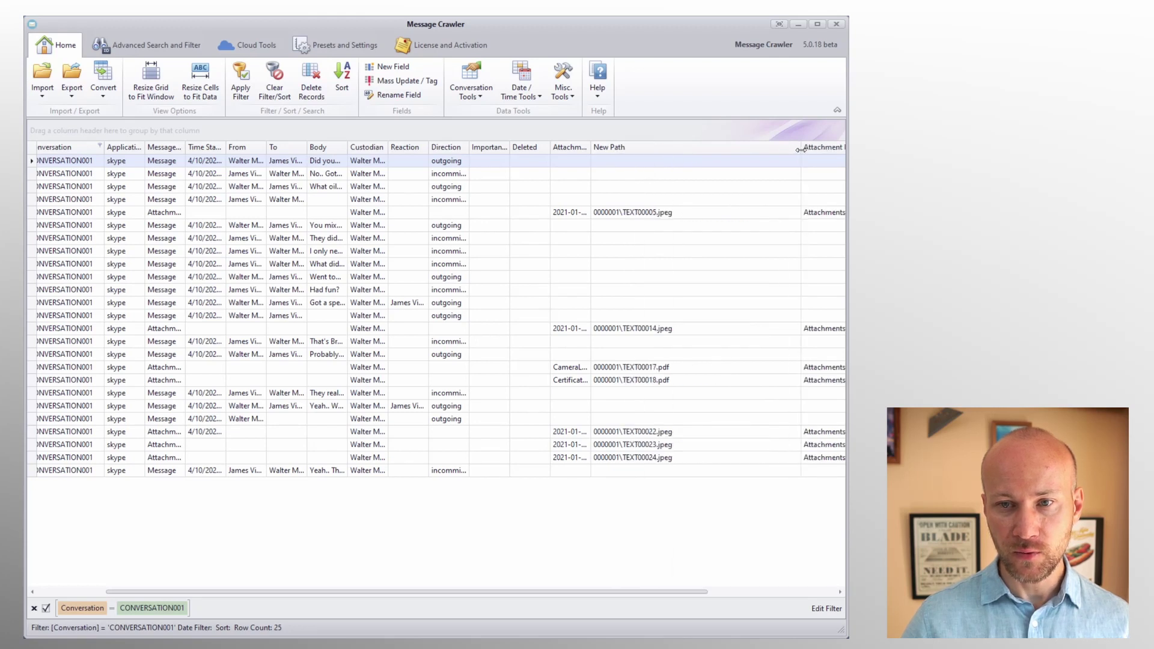
{"action": "left_click_drag", "start_coordinate": [800, 149], "coordinate": [733, 150]}
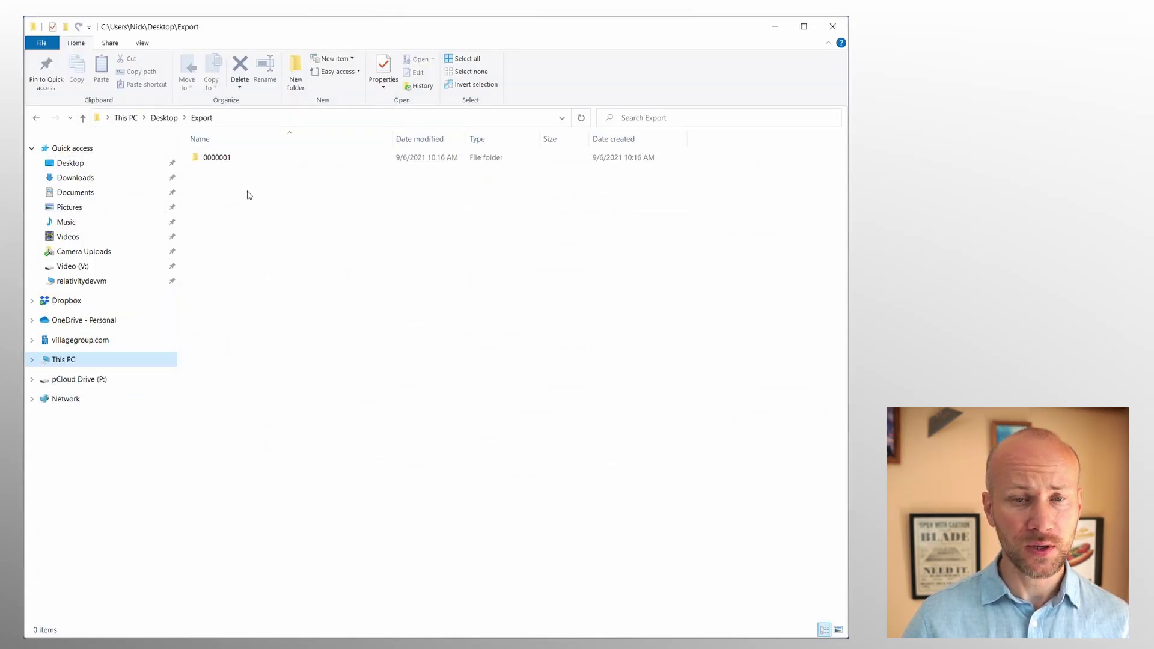
Check the copied files in the exported 0000001 folder using the list view, and return to Message Crawler
{"action": "double_click", "coordinate": [224, 161]}
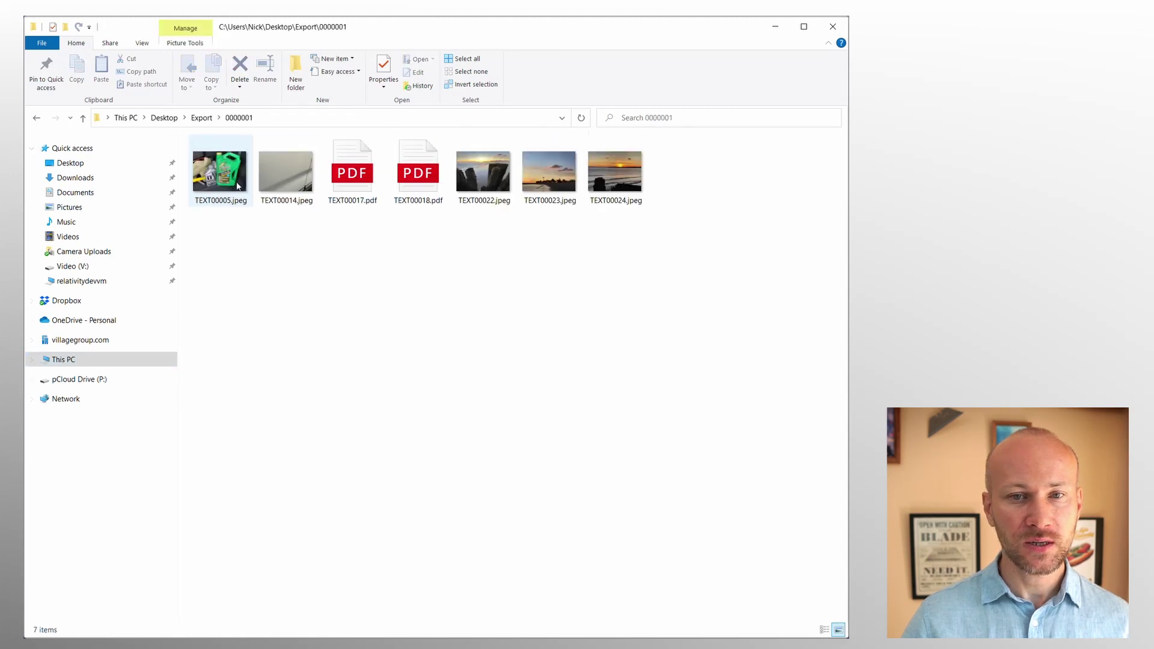
{"action": "right_click", "coordinate": [335, 238]}
{"action": "mouse_move", "coordinate": [361, 246]}
{"action": "left_click", "coordinate": [512, 300]}
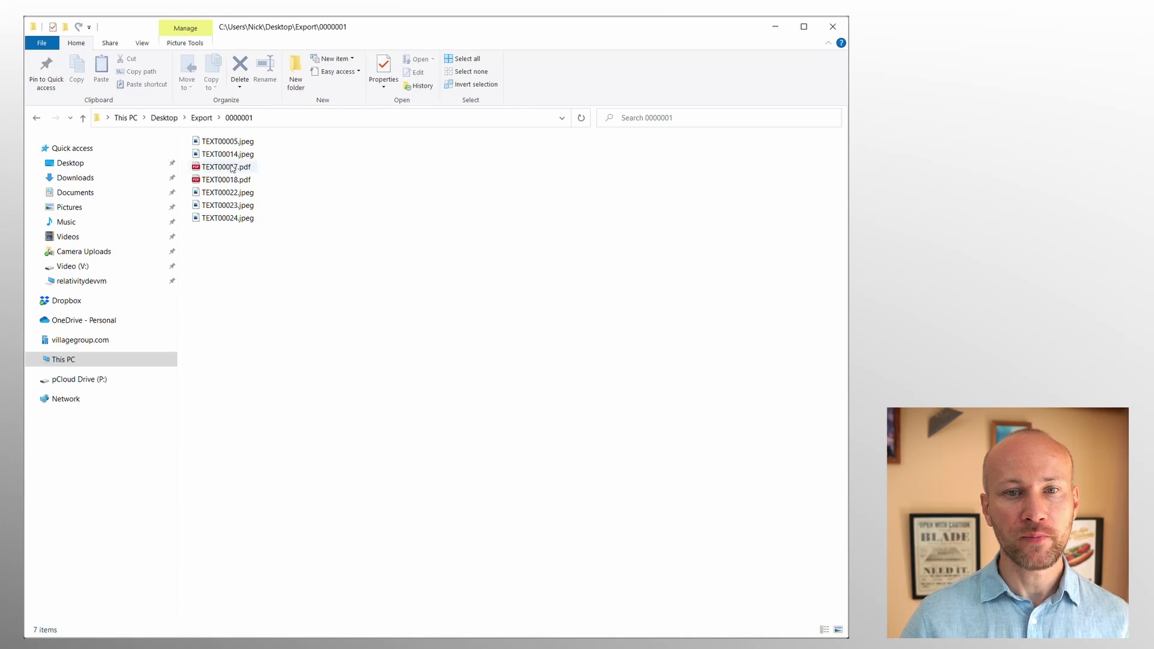
{"action": "left_click", "coordinate": [775, 27]}
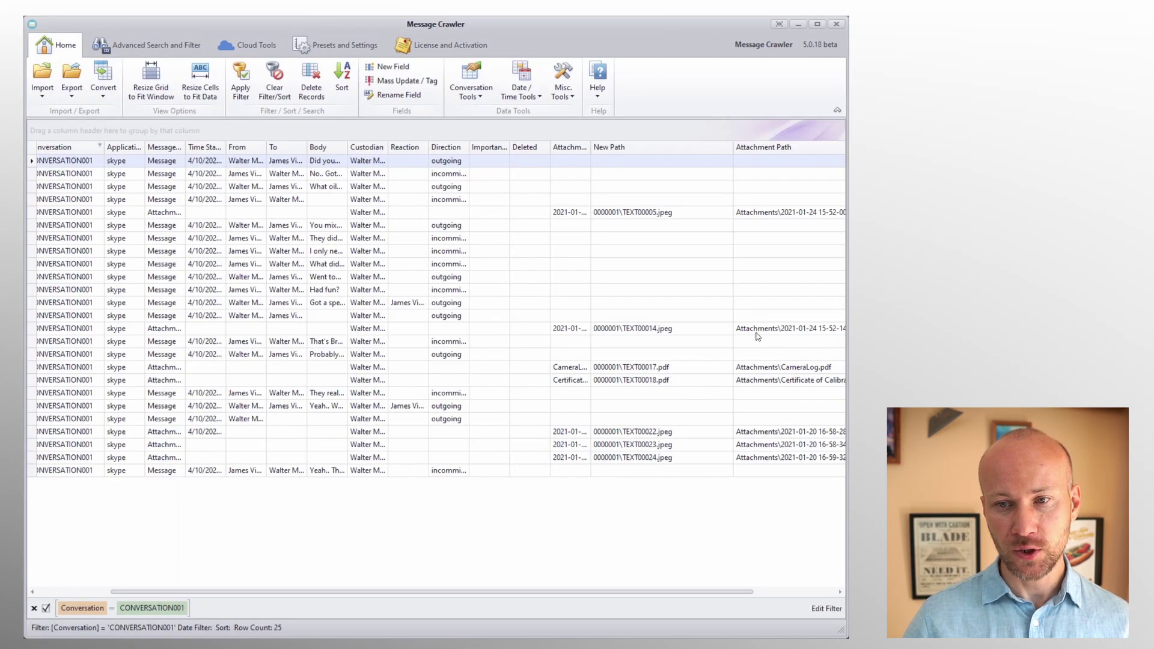
Open the DAT/CSV export settings for the filtered records and reposition the dialog so the grid above stays readable
{"action": "left_click_drag", "start_coordinate": [682, 592], "coordinate": [812, 608]}
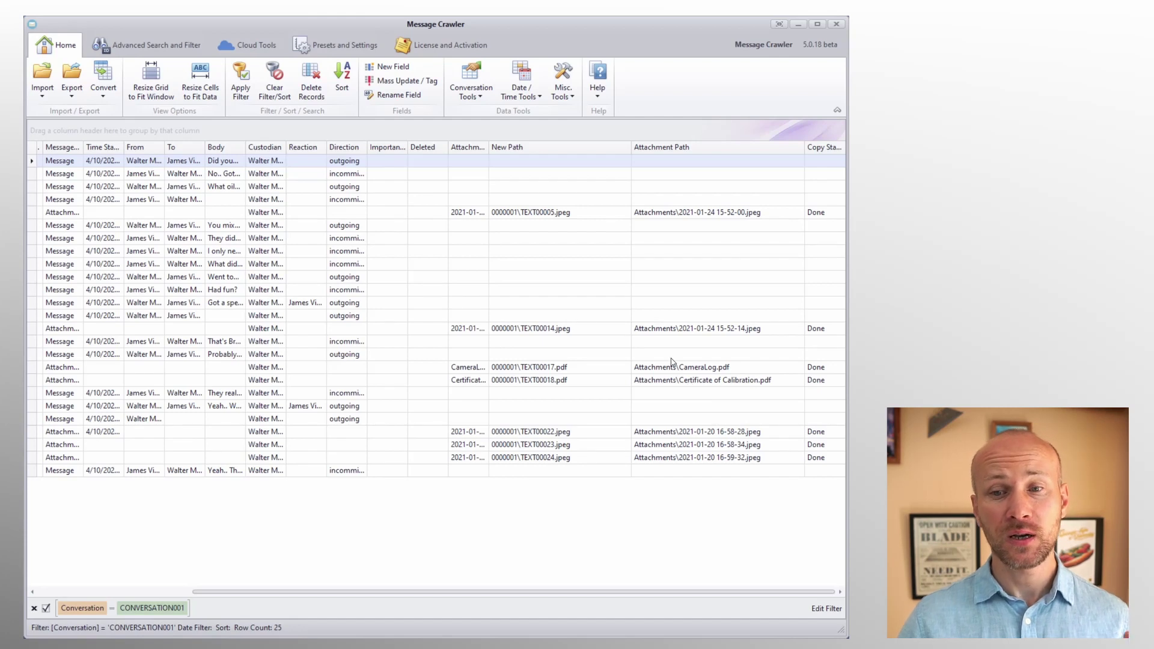
{"action": "scroll", "coordinate": [671, 595], "scroll_direction": "left", "scroll_amount": 5}
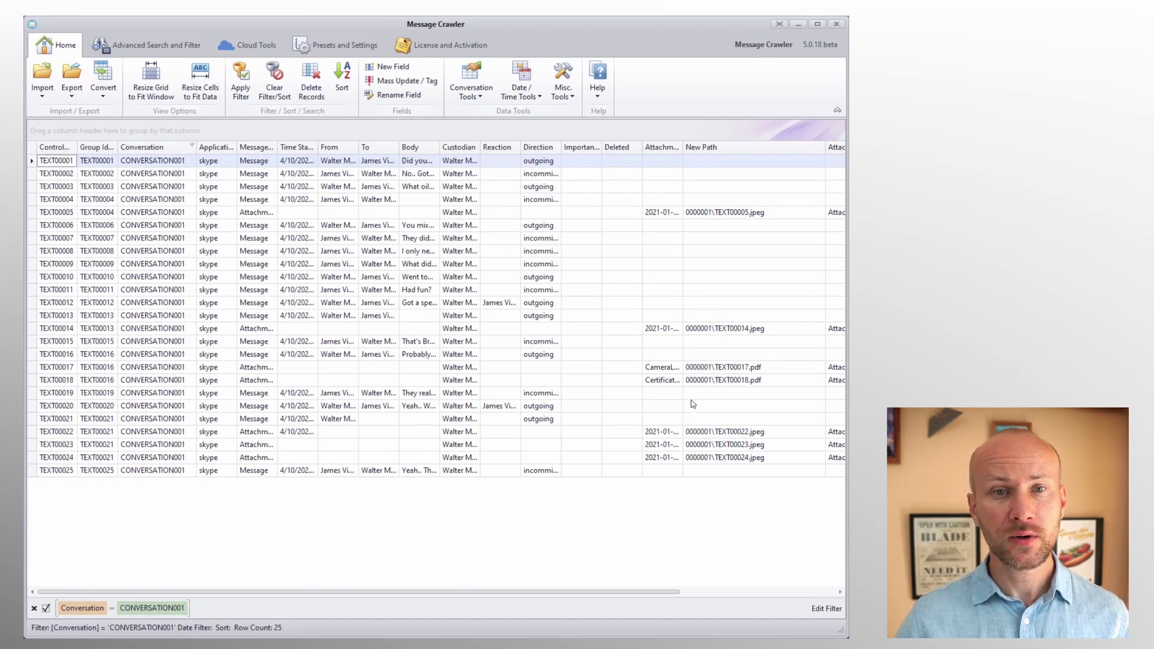
{"action": "left_click", "coordinate": [76, 100]}
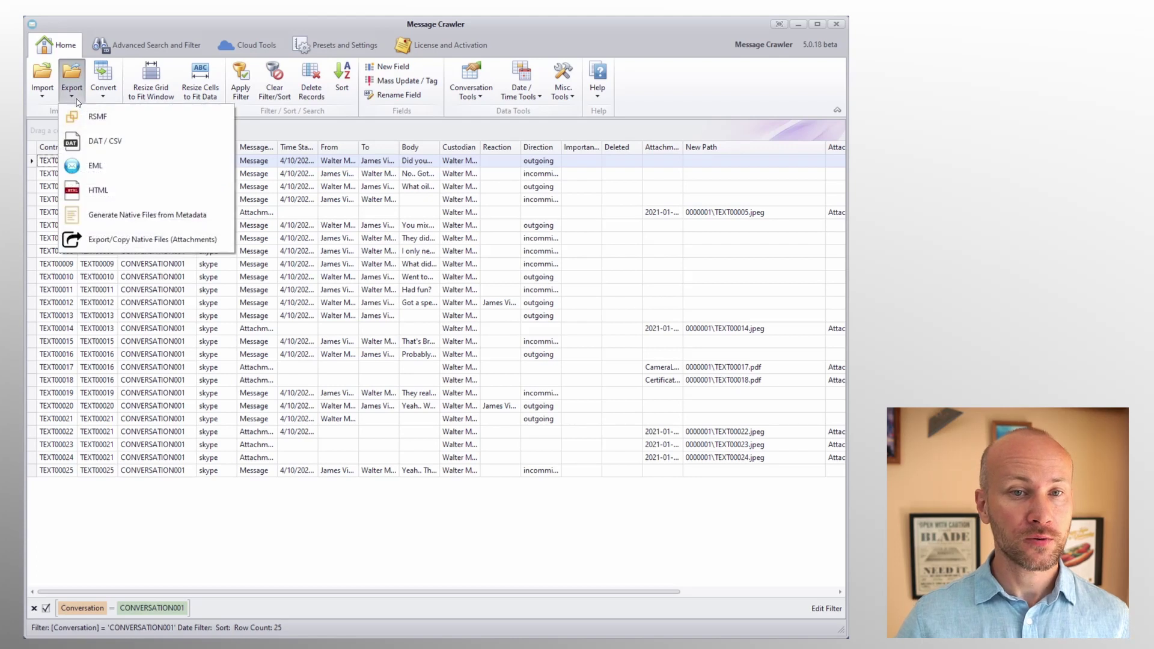
{"action": "left_click", "coordinate": [98, 141]}
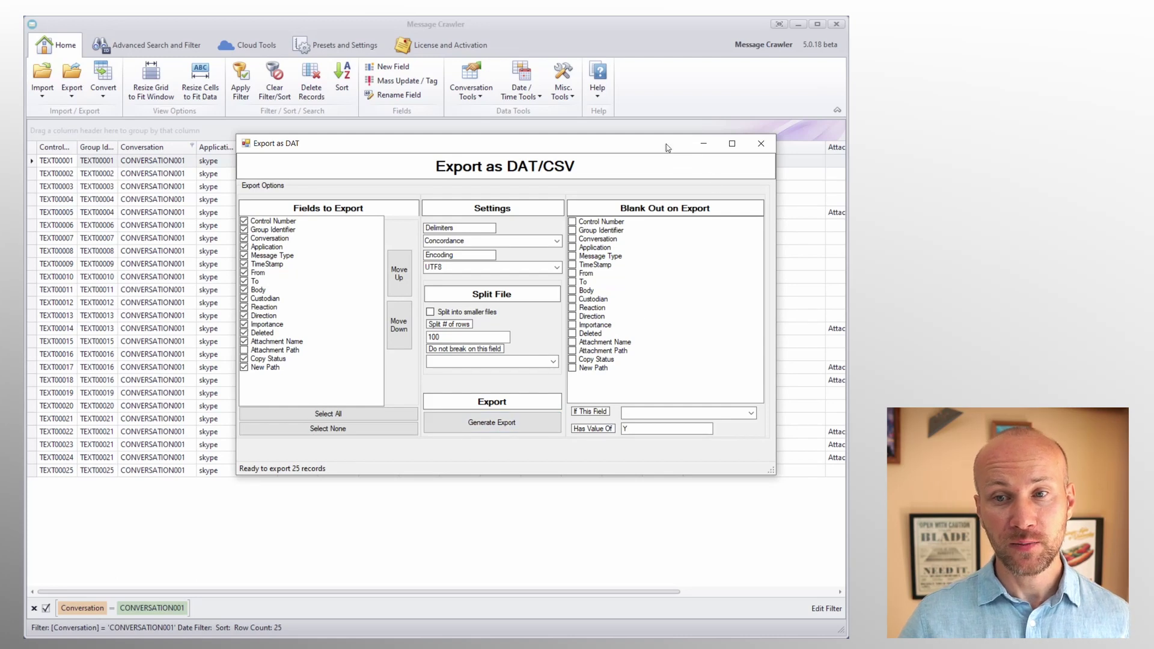
{"action": "left_click_drag", "start_coordinate": [667, 148], "coordinate": [547, 263]}
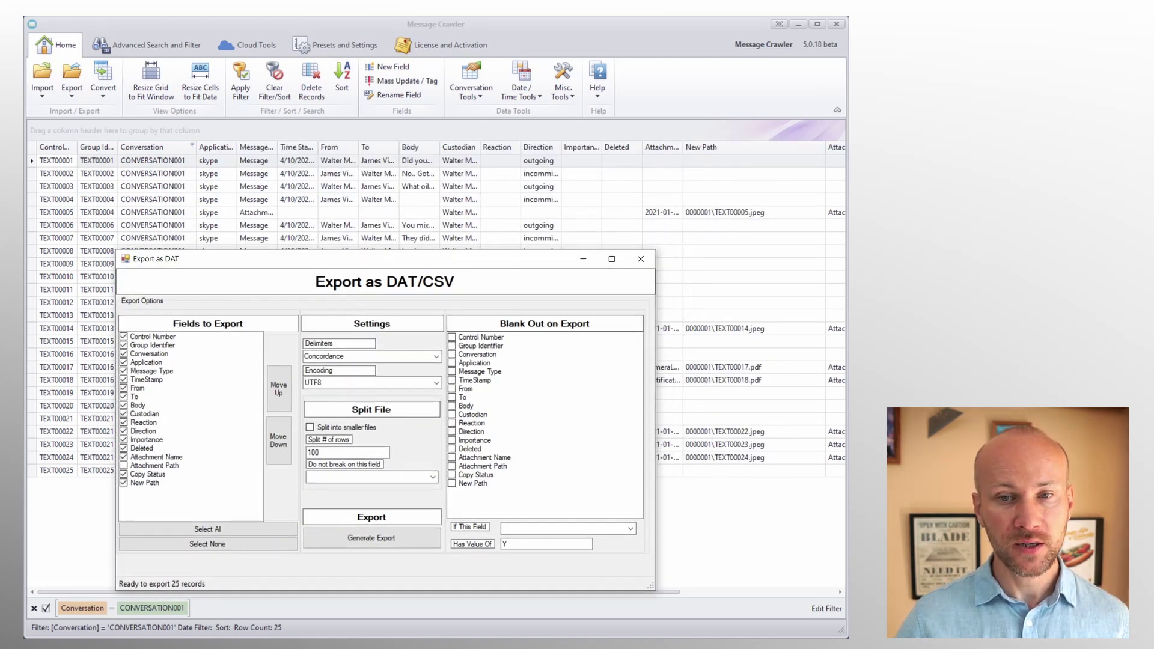
{"action": "left_click_drag", "start_coordinate": [514, 260], "coordinate": [620, 238]}
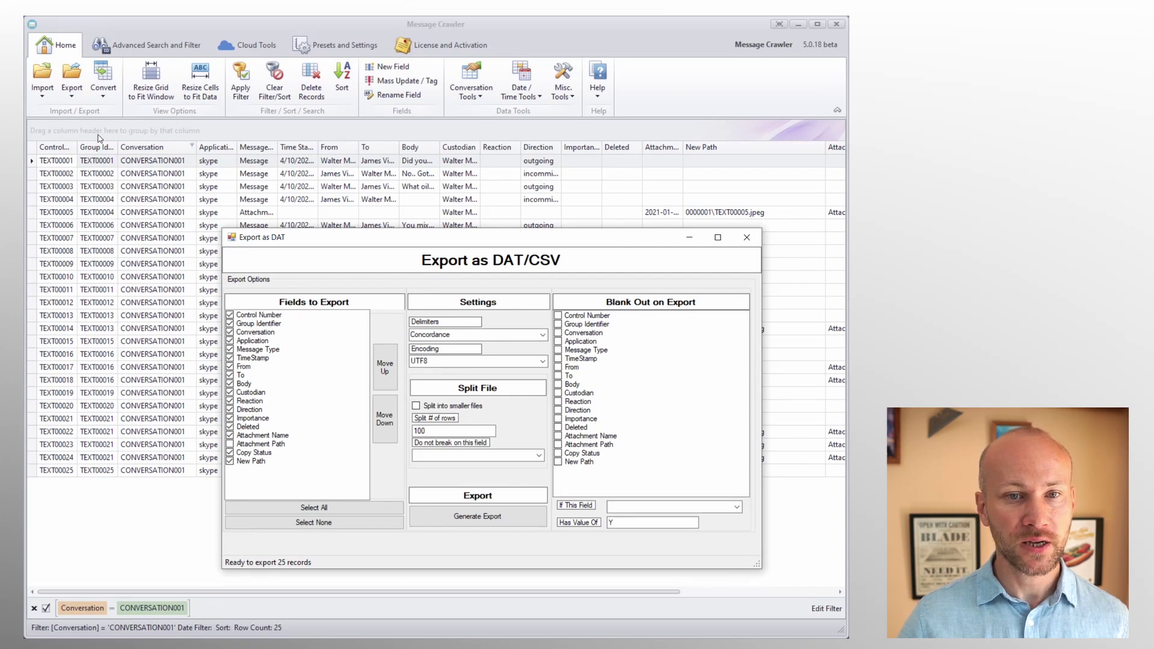